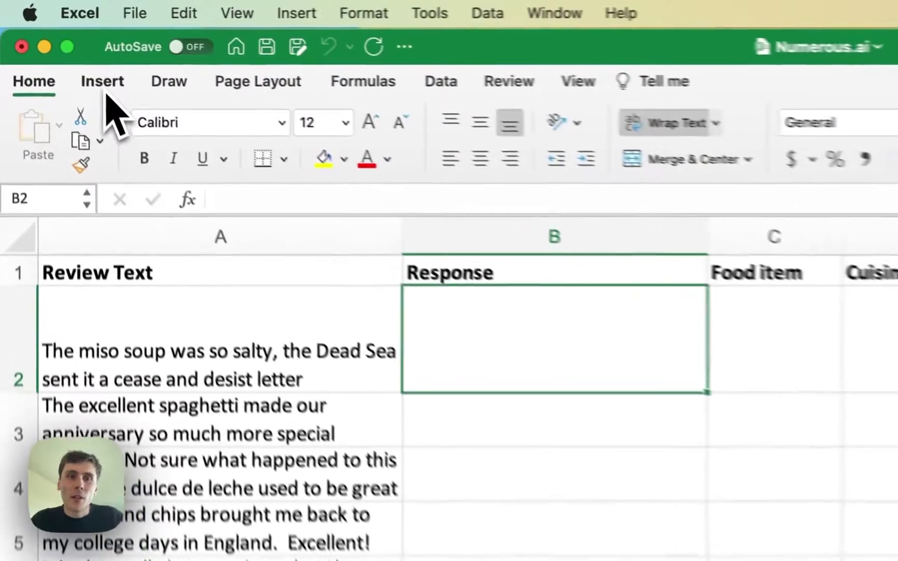
- Switch the ribbon to the Insert tab above the restaurant review sheet
{"action": "left_click", "coordinate": [106, 92]}
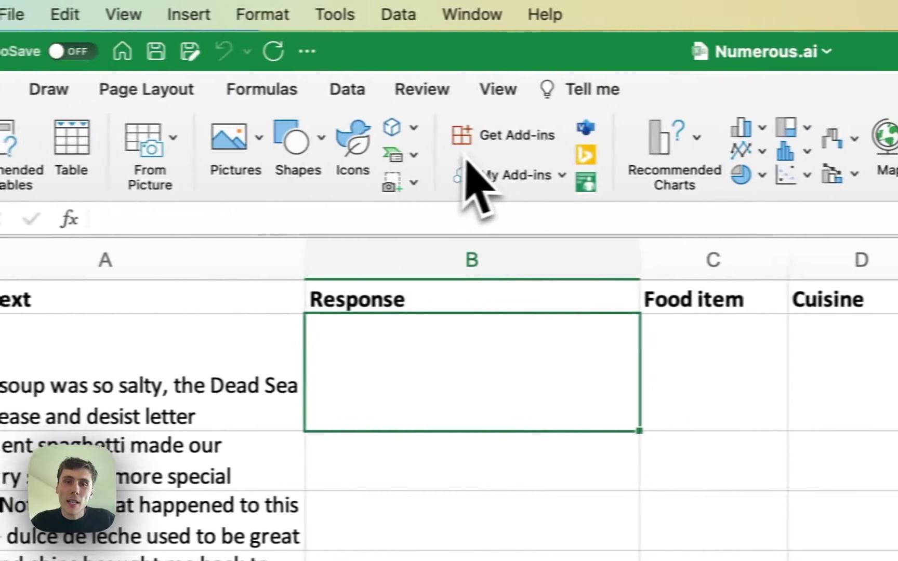
- Search the Office add-in store for 'numerous', then close the store and return to Home
{"action": "left_click", "coordinate": [631, 139]}
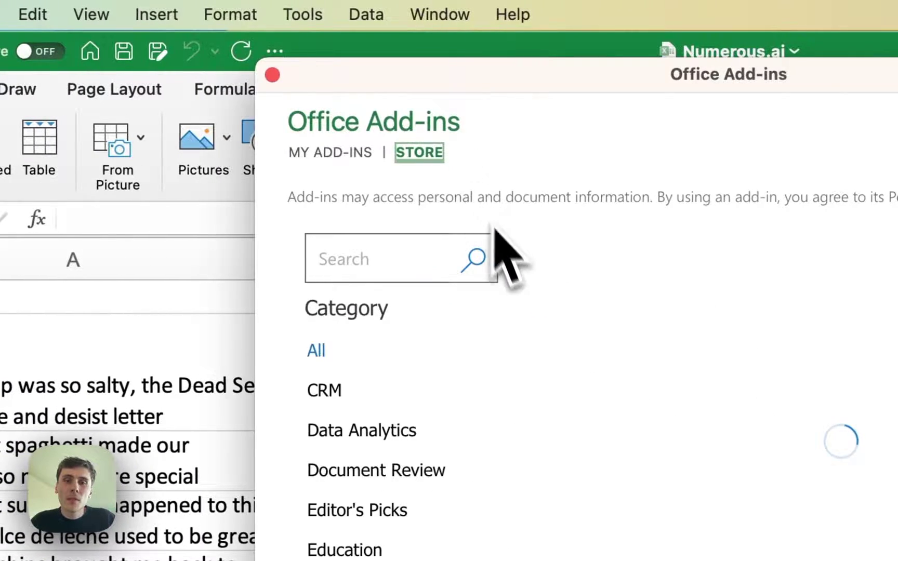
{"action": "left_click", "coordinate": [405, 260]}
{"action": "type", "text": "numerous"}
{"action": "key", "text": "Return"}
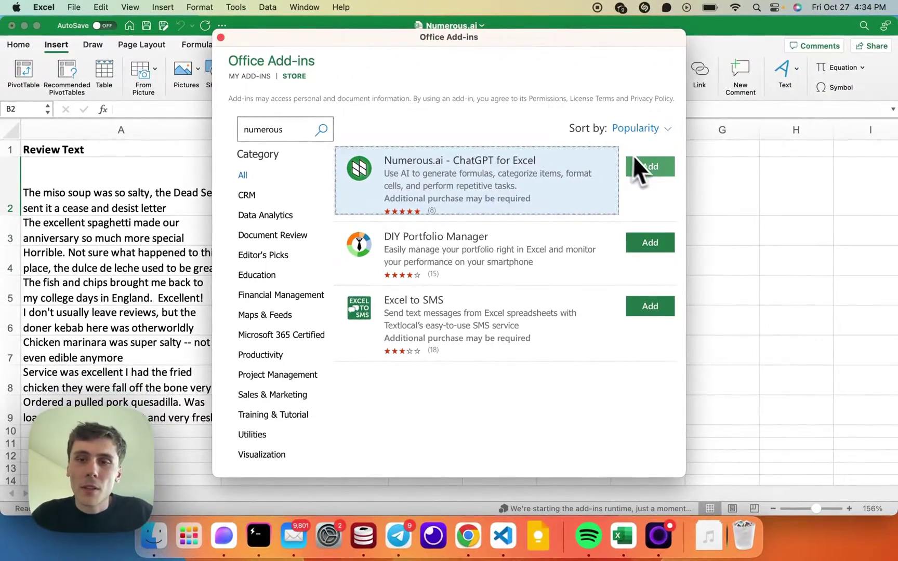
{"action": "left_click", "coordinate": [221, 37]}
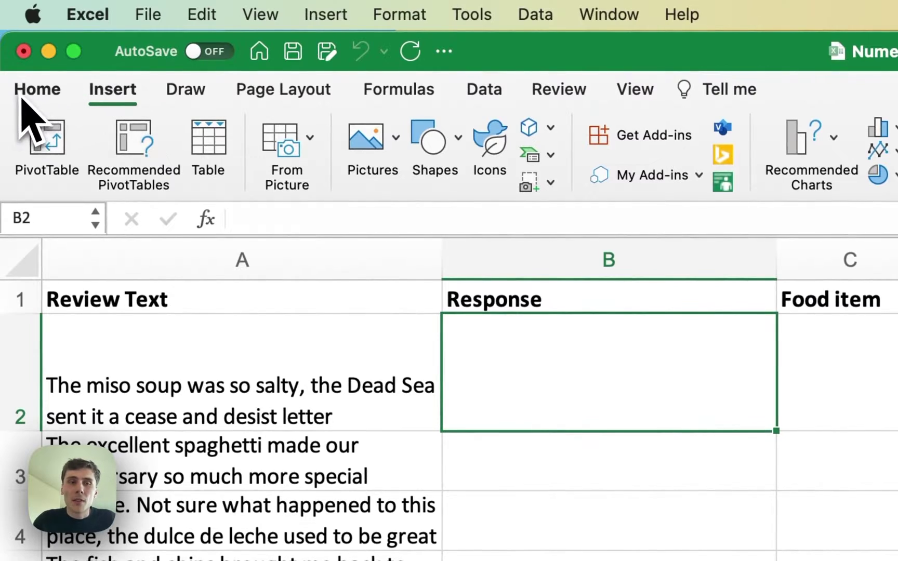
{"action": "left_click", "coordinate": [23, 93]}
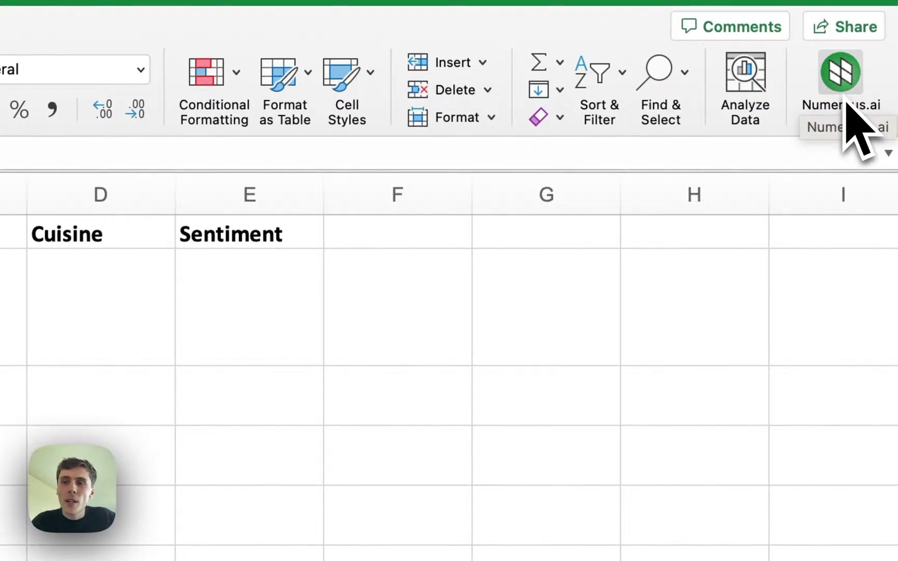
- Sign in to the Numerous.ai panel with a Microsoft account and view the =NUM.AI help page
{"action": "left_click", "coordinate": [844, 101]}
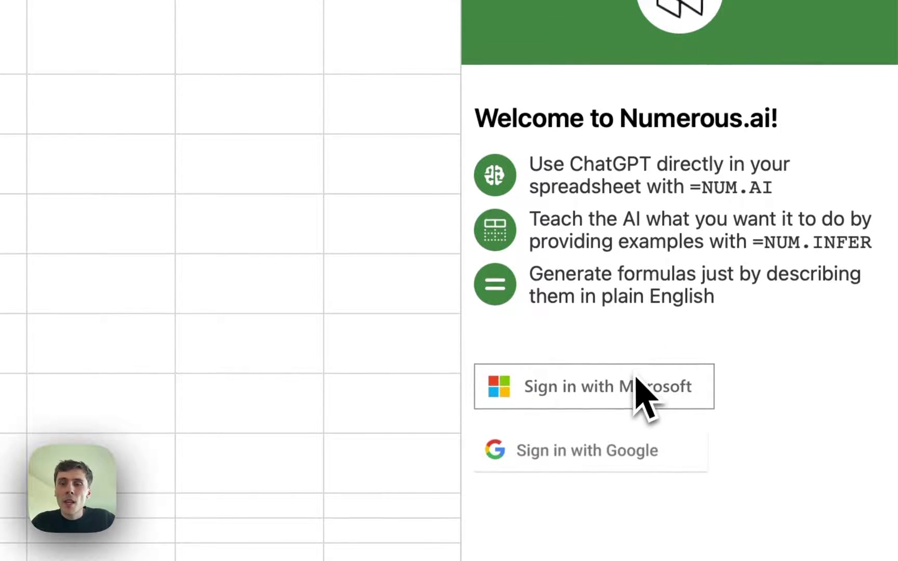
{"action": "left_click", "coordinate": [636, 377]}
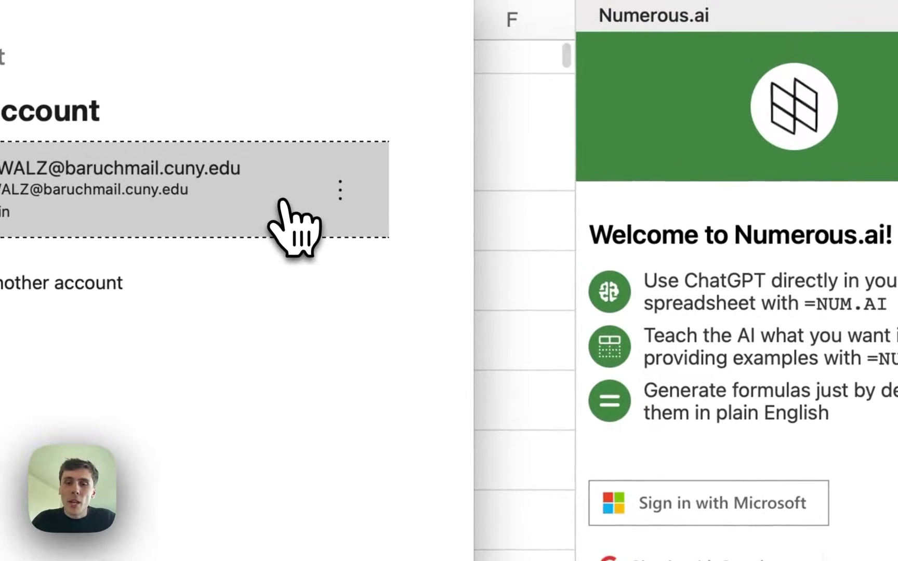
{"action": "left_click", "coordinate": [281, 204]}
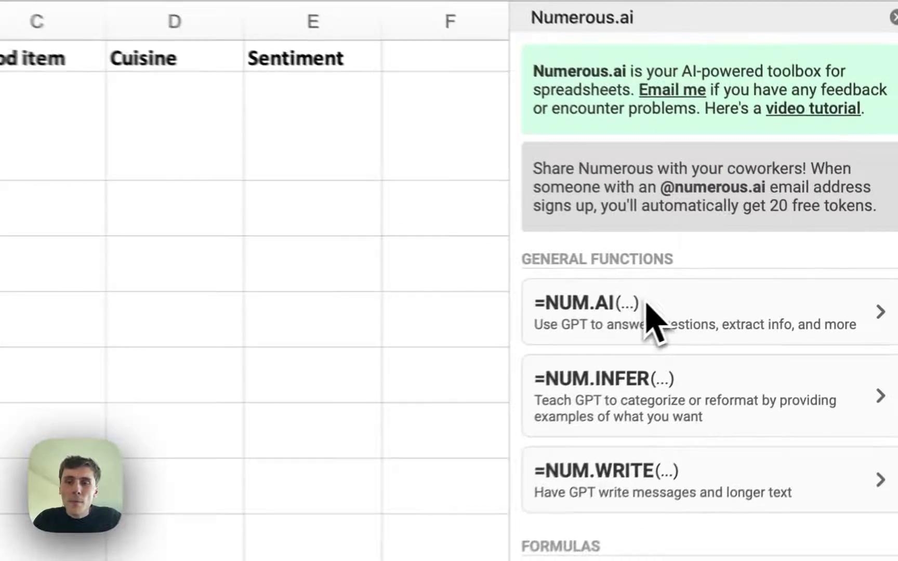
{"action": "left_click", "coordinate": [570, 307]}
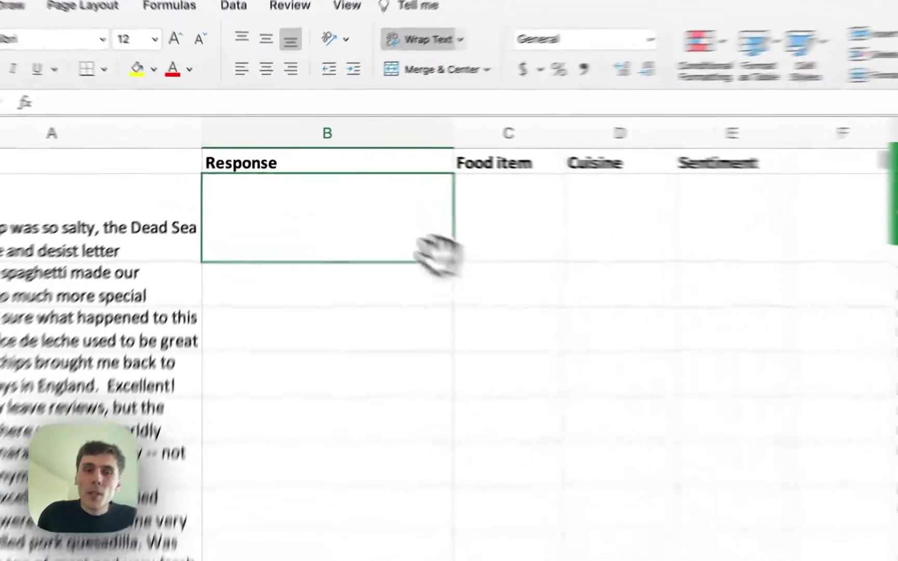
- Enter =NUM.AI("Write a short reply to this restaurant review…to the customer", A2) in B2
{"action": "double_click", "coordinate": [316, 182]}
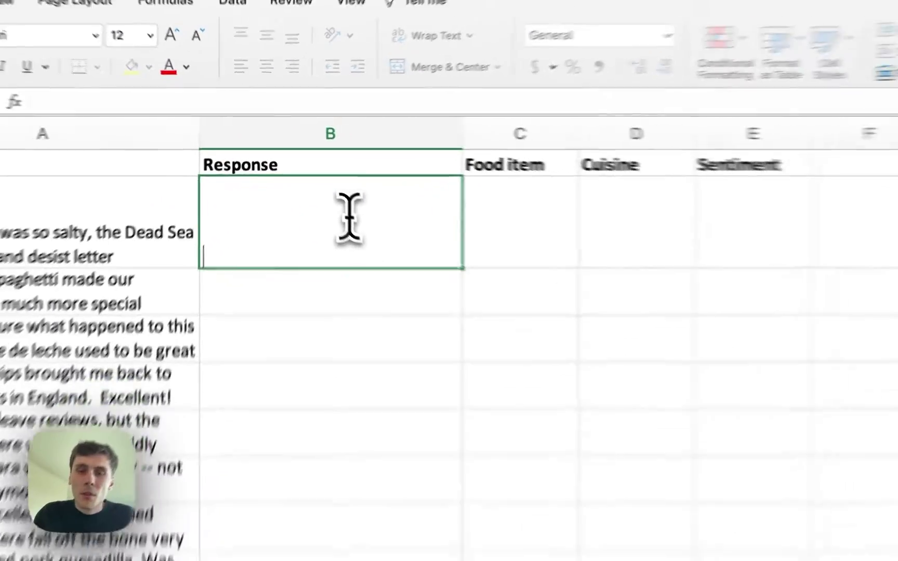
{"action": "type", "text": "="}
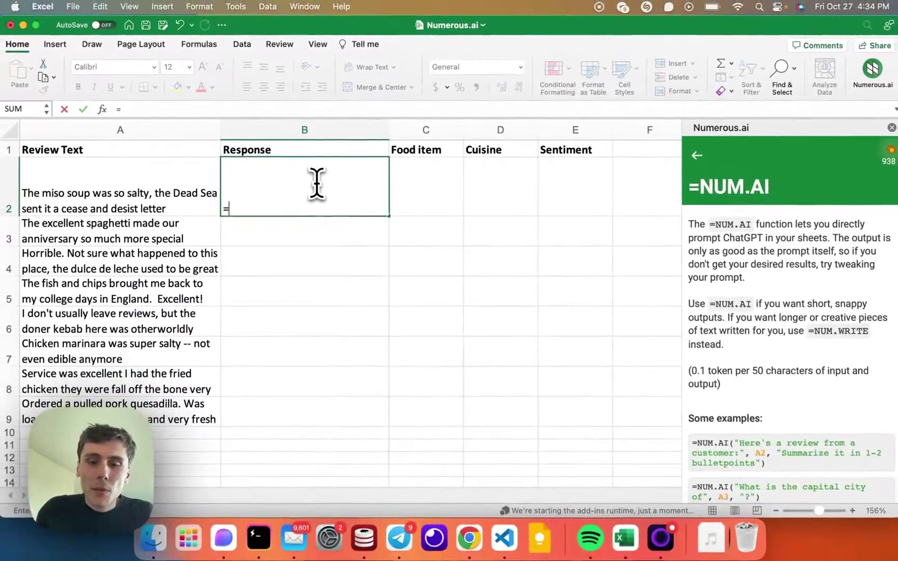
{"action": "type", "text": "NUM.AI("}
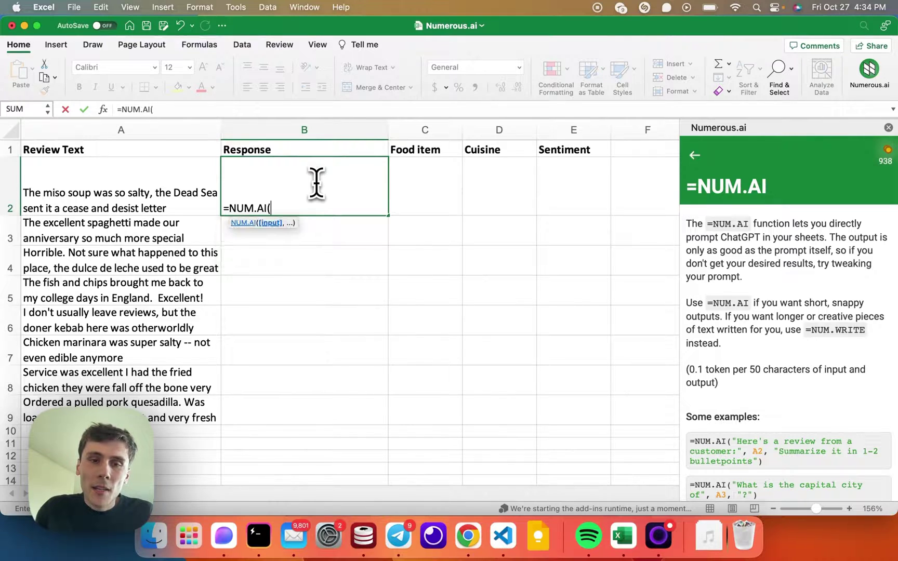
{"action": "type", "text": "\"Wr"}
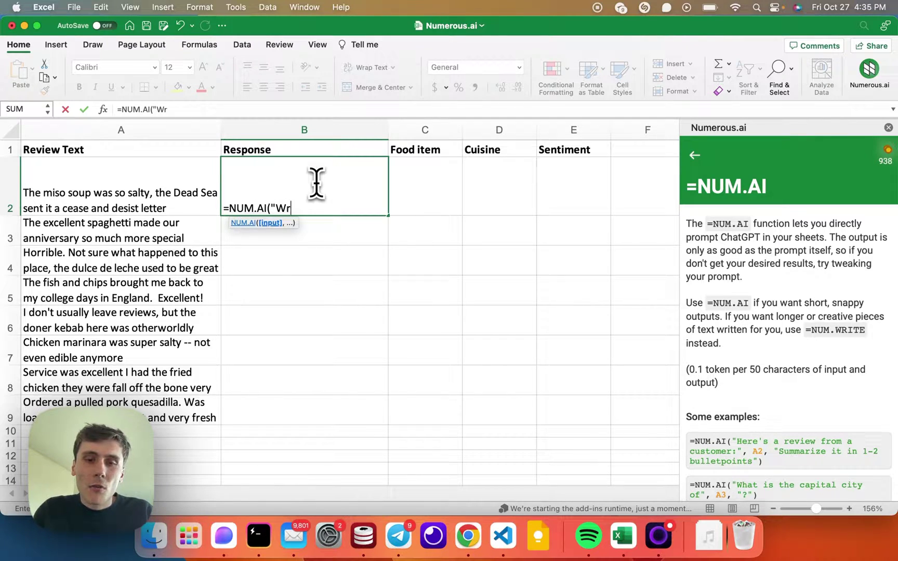
{"action": "type", "text": "ite a short repl"}
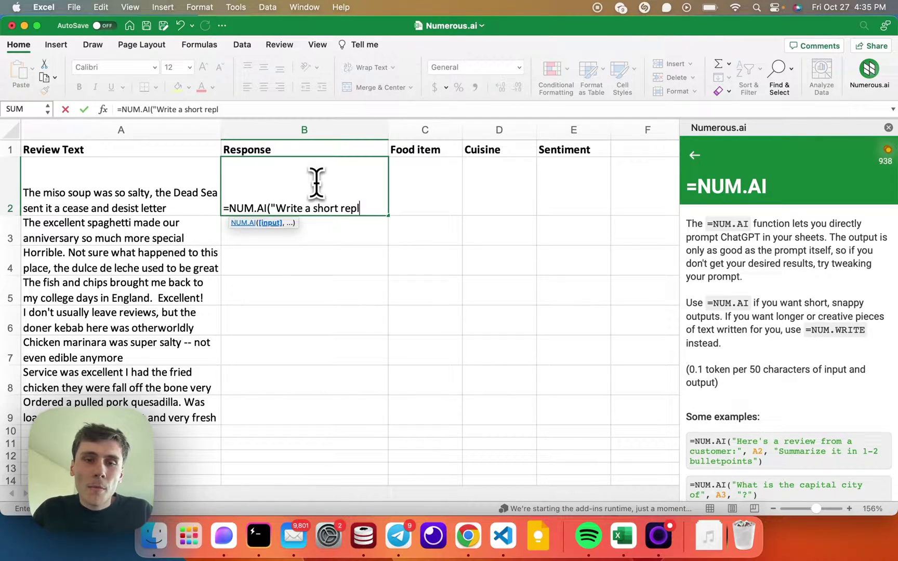
{"action": "type", "text": "y to t"}
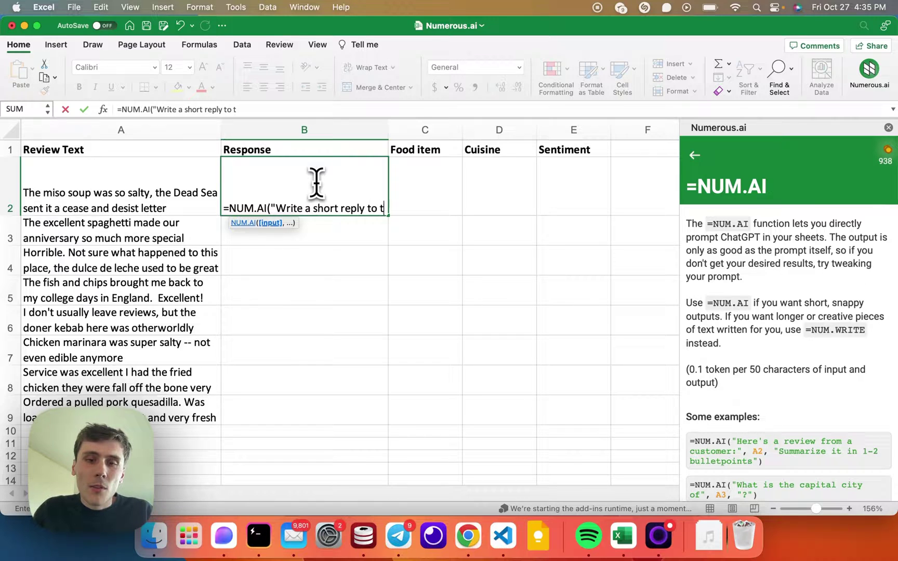
{"action": "type", "text": "his restaurant revi"}
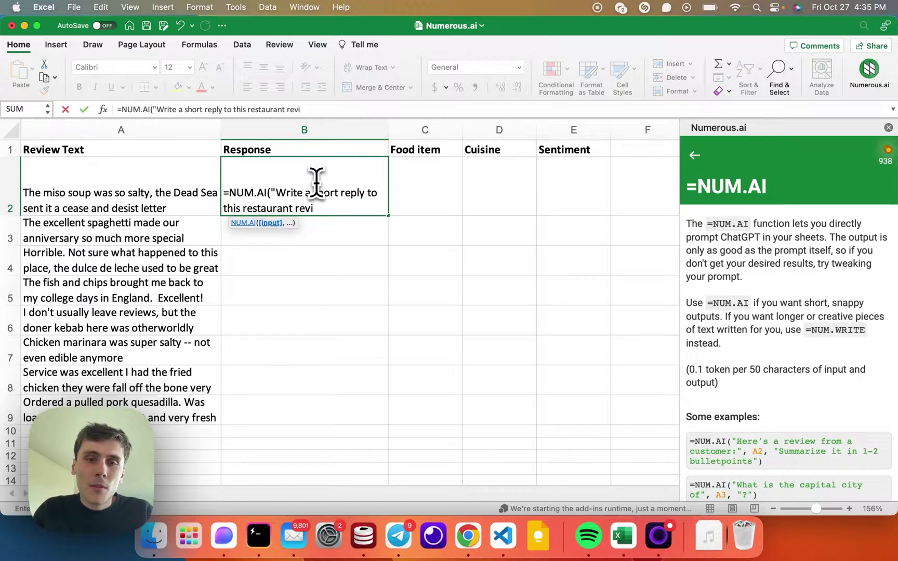
{"action": "type", "text": "ew from the re"}
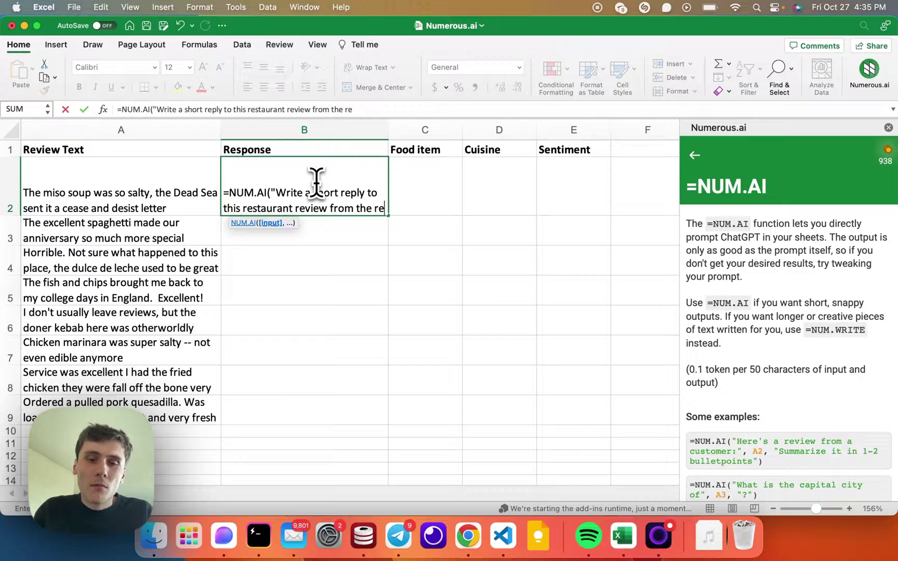
{"action": "type", "text": "staurant to the customer"}
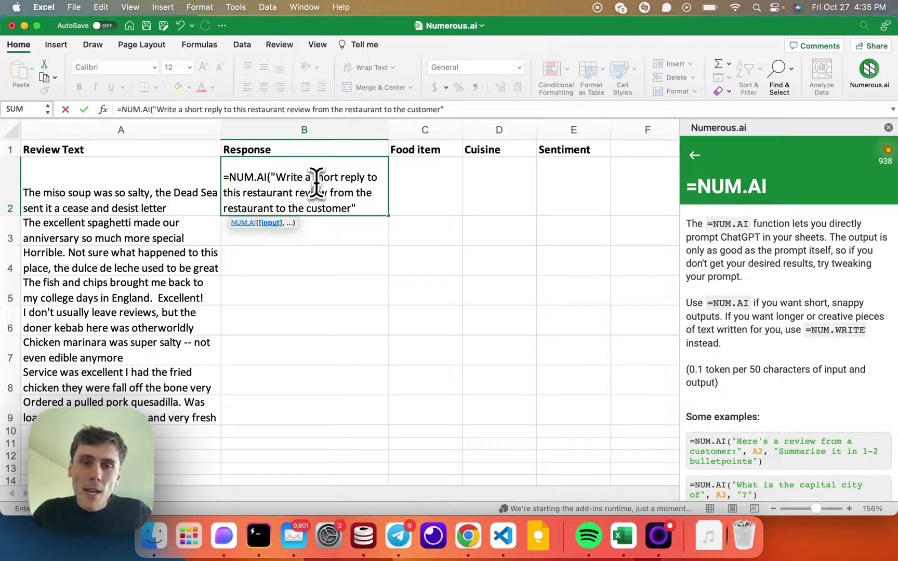
{"action": "type", "text": "\""}
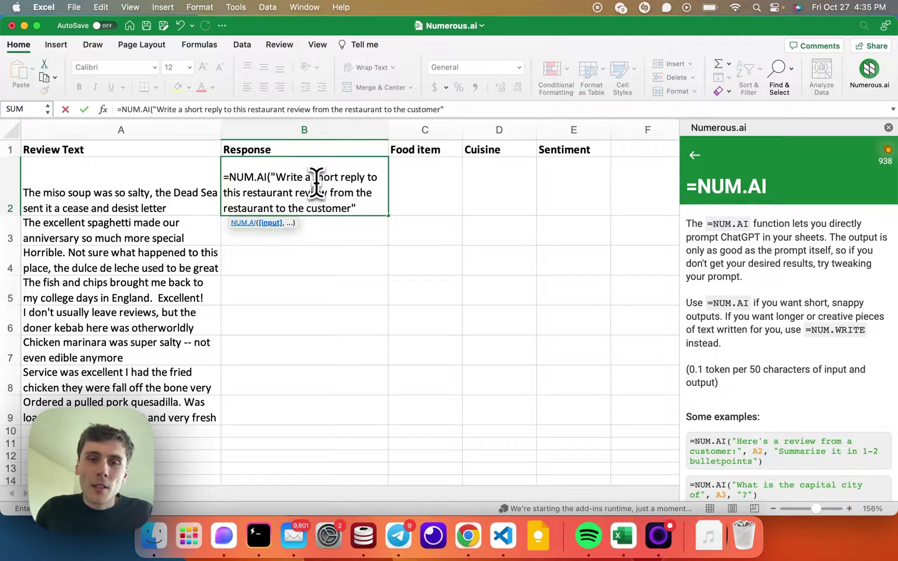
{"action": "type", "text": ","}
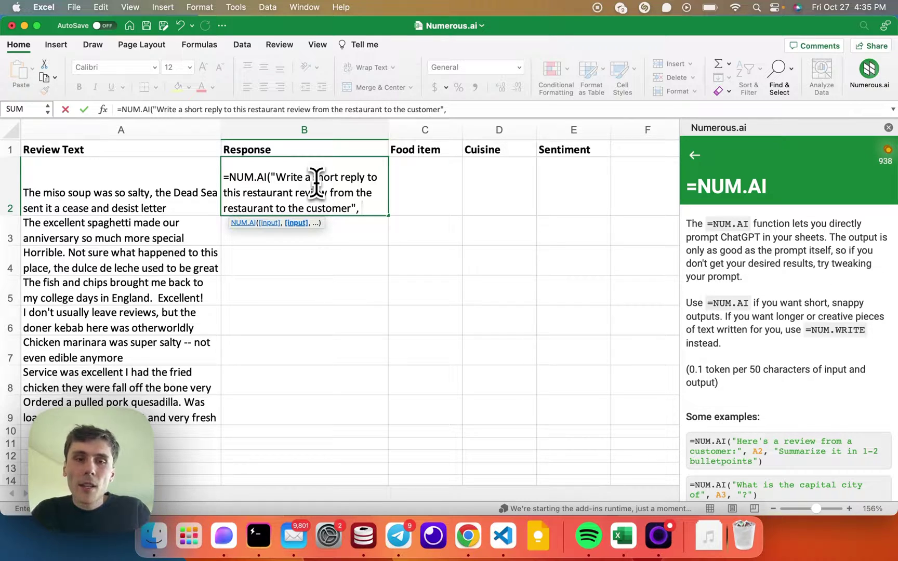
{"action": "type", "text": "A2"}
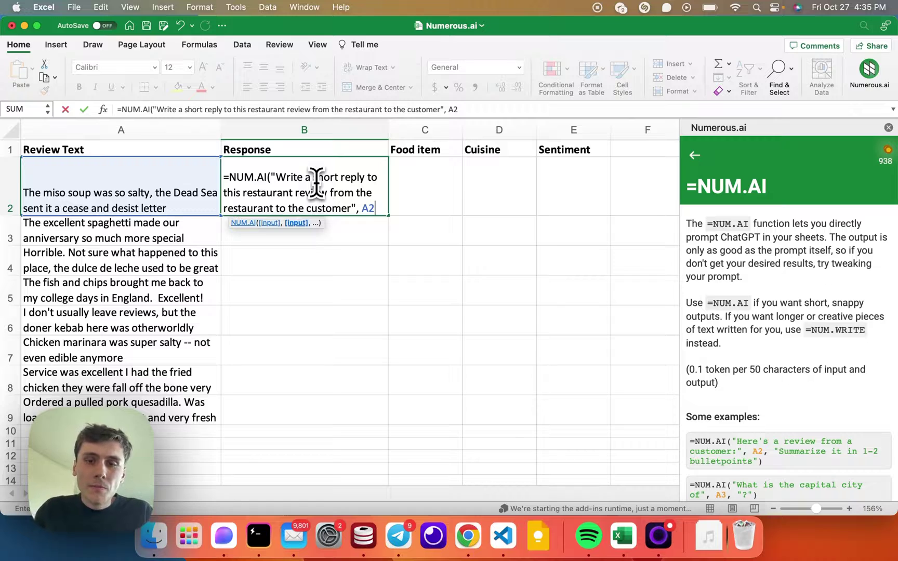
{"action": "type", "text": ")"}
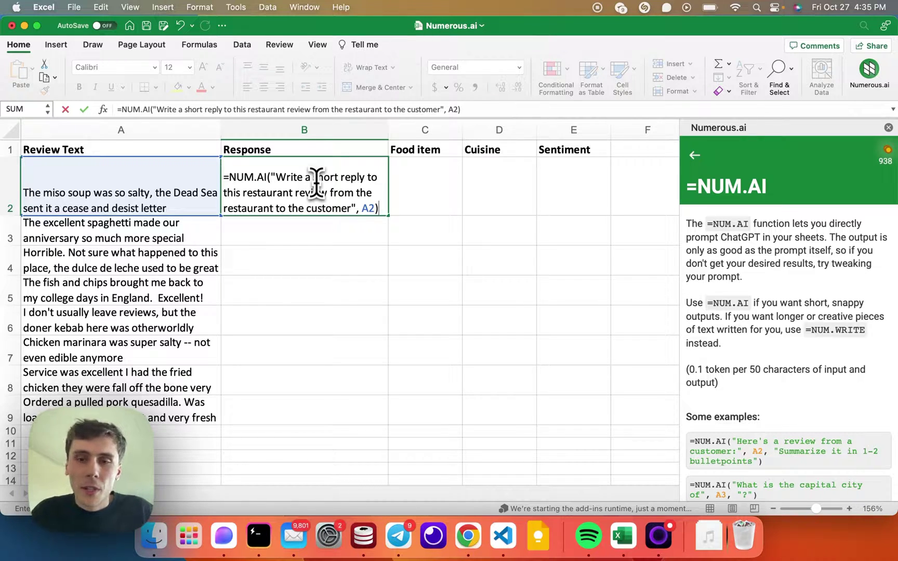
{"action": "key", "text": "Return"}
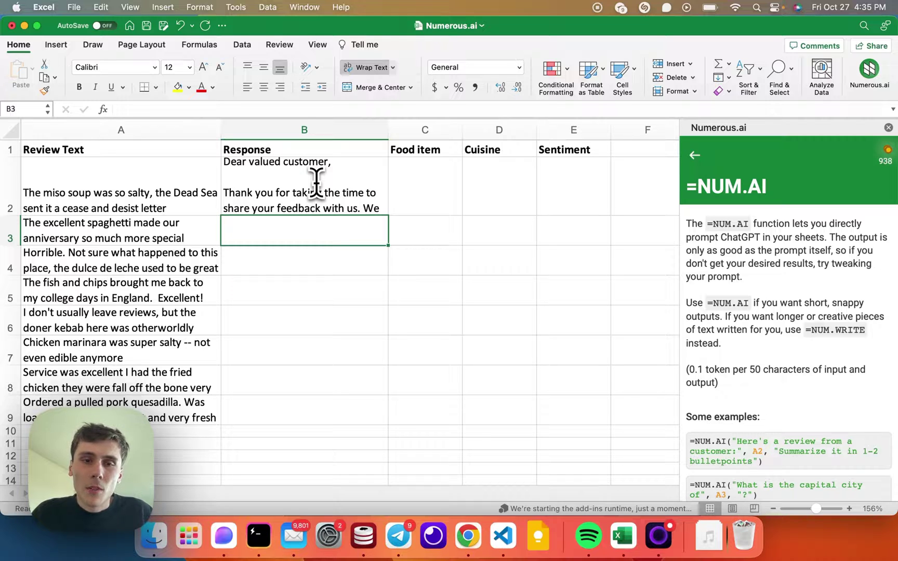
- Fill the B2 reply formula down through B9 for all eight reviews
{"action": "left_click", "coordinate": [316, 182]}
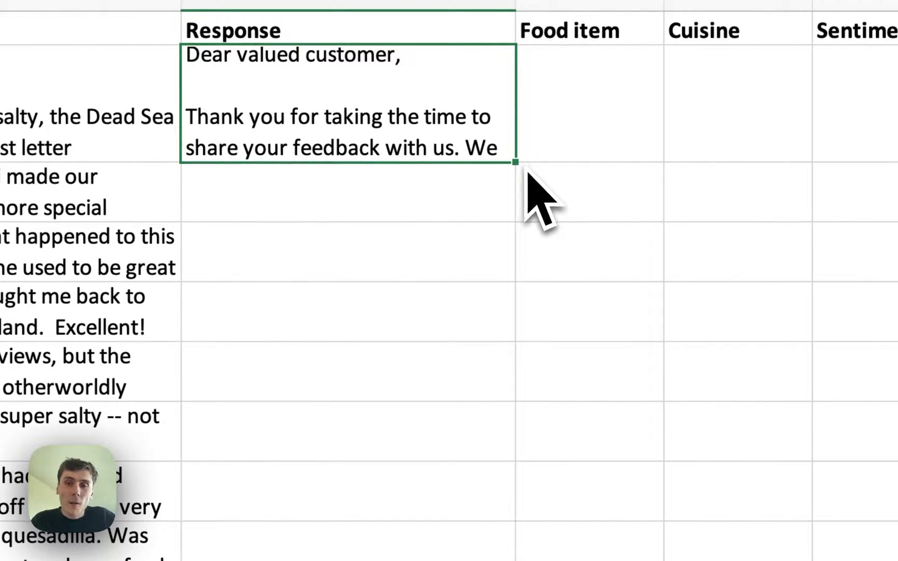
{"action": "left_click_drag", "start_coordinate": [516, 162], "coordinate": [452, 541]}
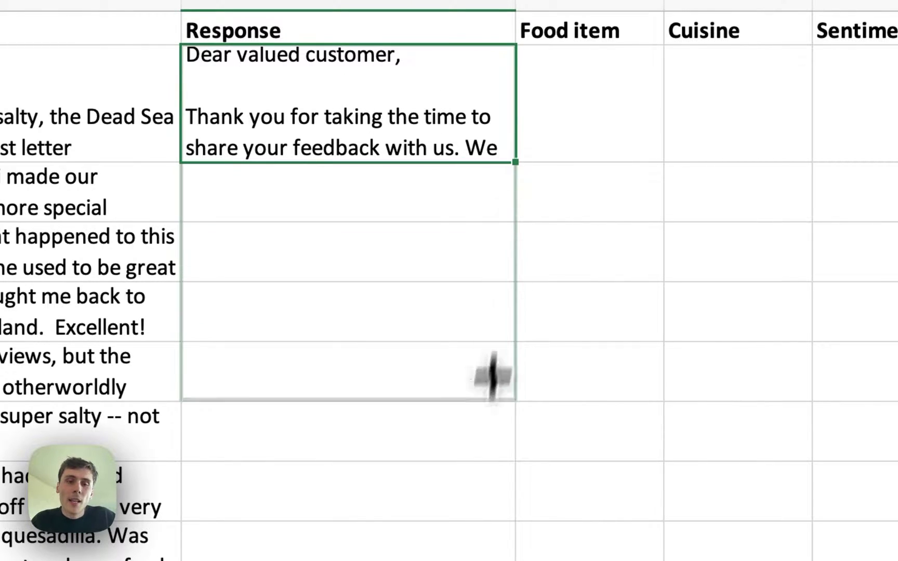
{"action": "left_click_drag", "start_coordinate": [451, 463], "coordinate": [436, 486]}
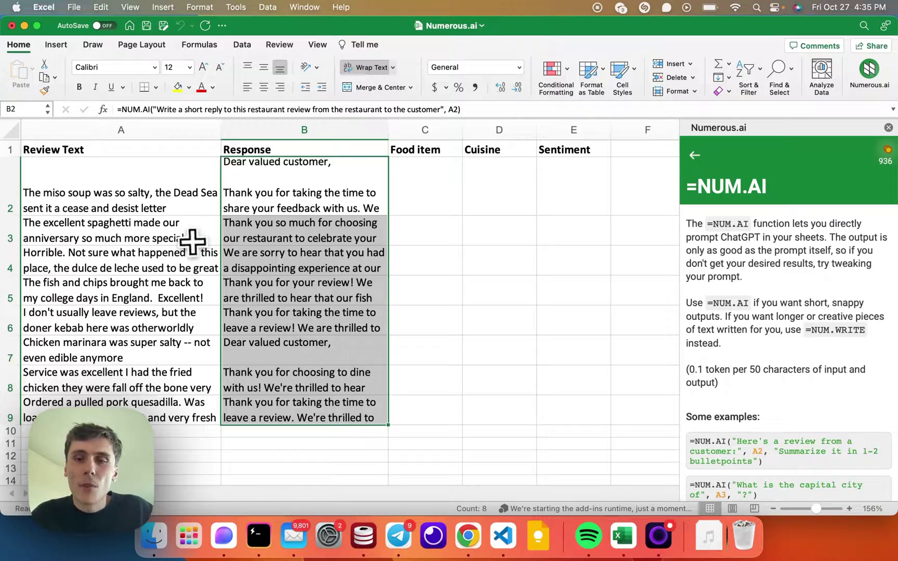
{"action": "left_click", "coordinate": [160, 191]}
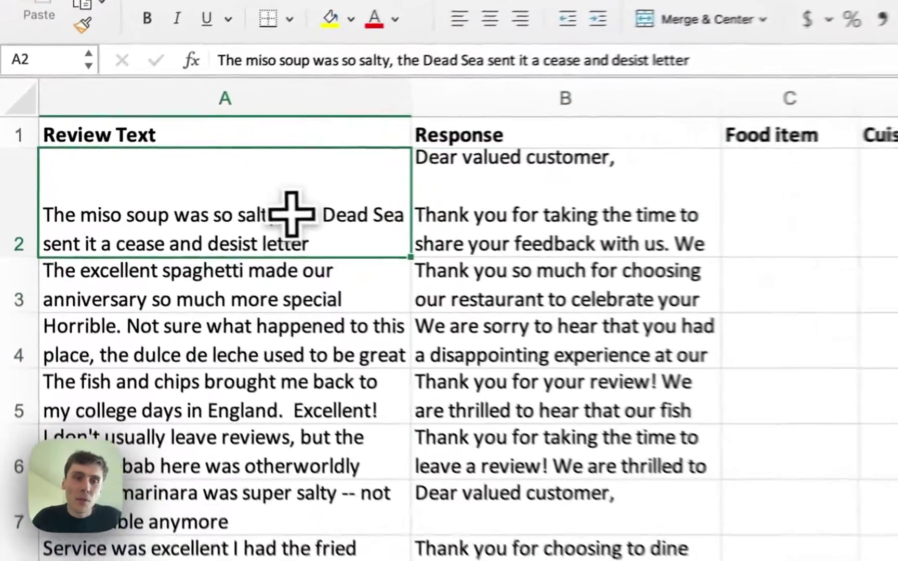
{"action": "left_click", "coordinate": [153, 226]}
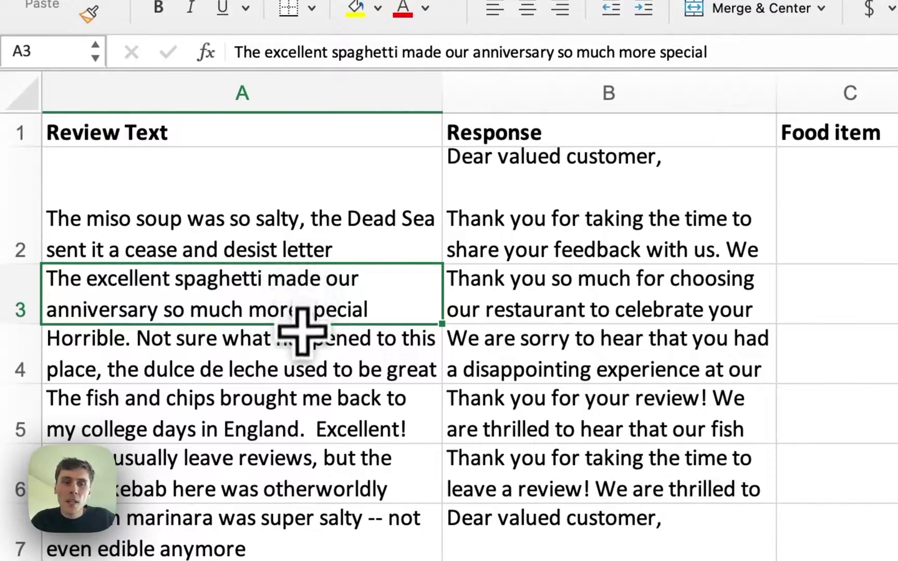
{"action": "left_click", "coordinate": [301, 345]}
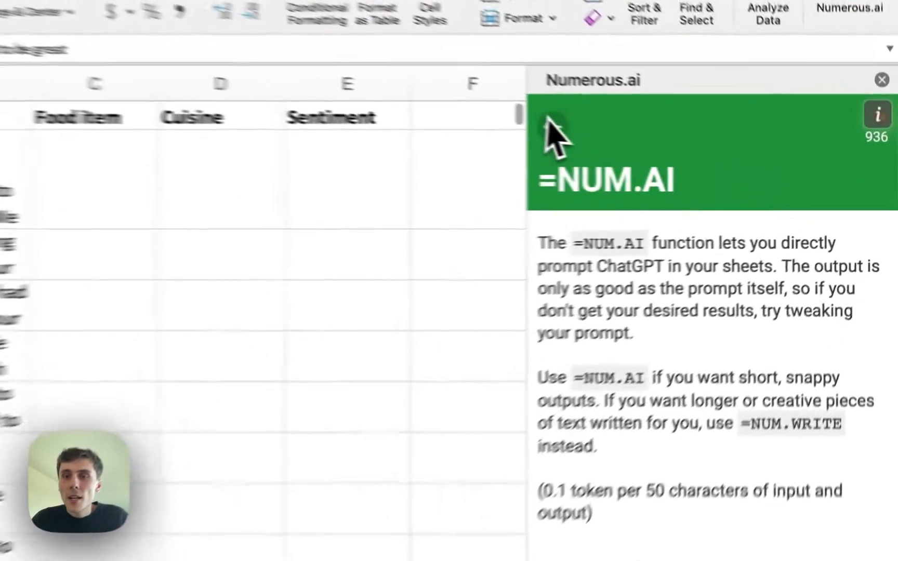
{"action": "left_click", "coordinate": [694, 155]}
- Extract 'the food item' from the column A 'restaurant review' into C2, filled down to C9
{"action": "scroll", "coordinate": [656, 483], "scroll_direction": "down", "scroll_amount": 10}
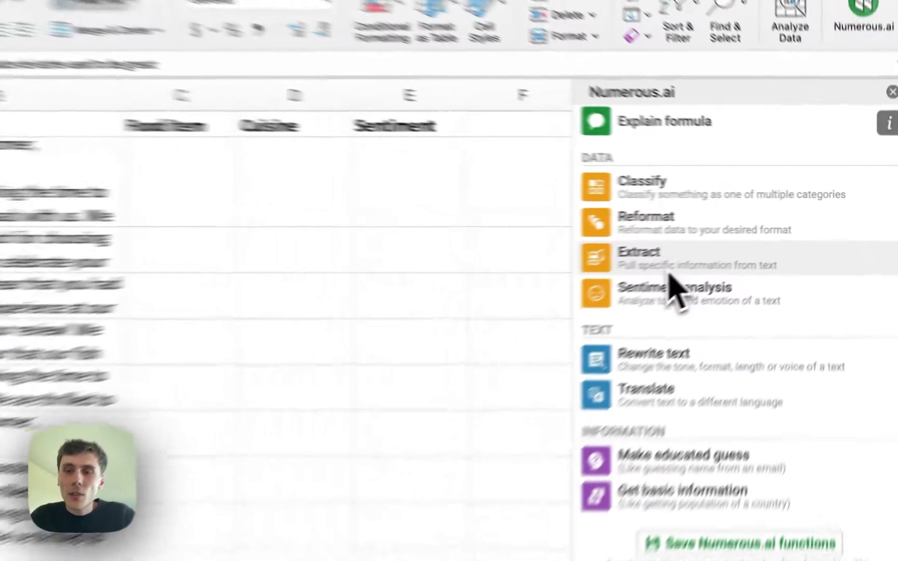
{"action": "left_click", "coordinate": [743, 237]}
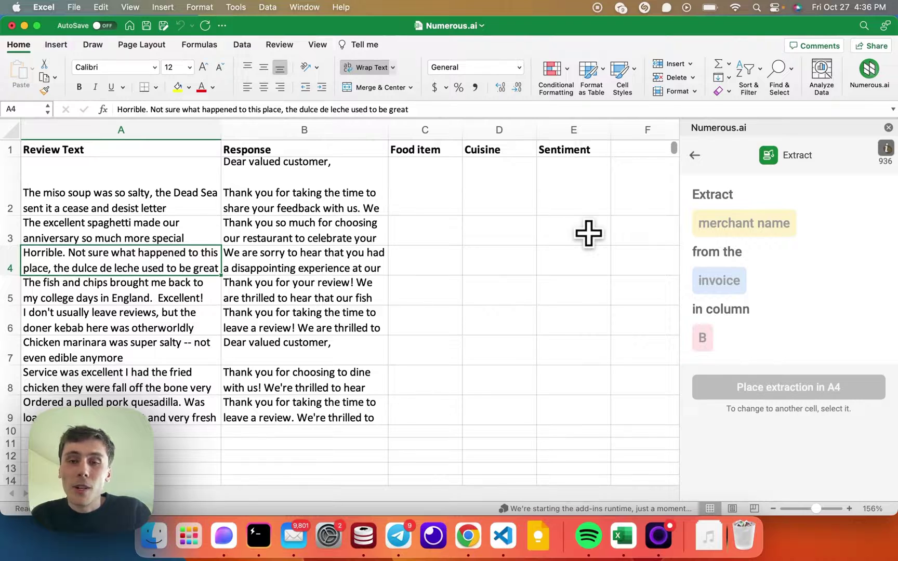
{"action": "left_click", "coordinate": [413, 175]}
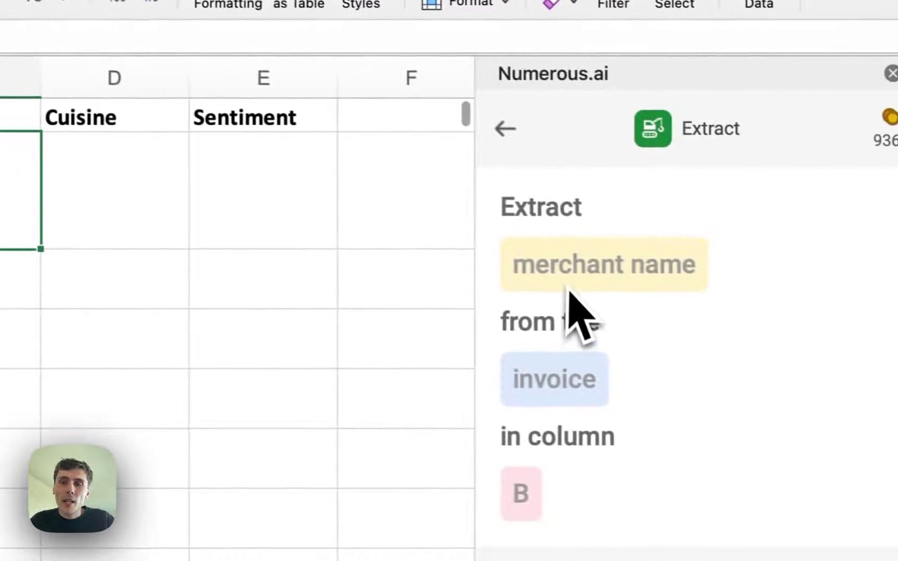
{"action": "left_click", "coordinate": [878, 336]}
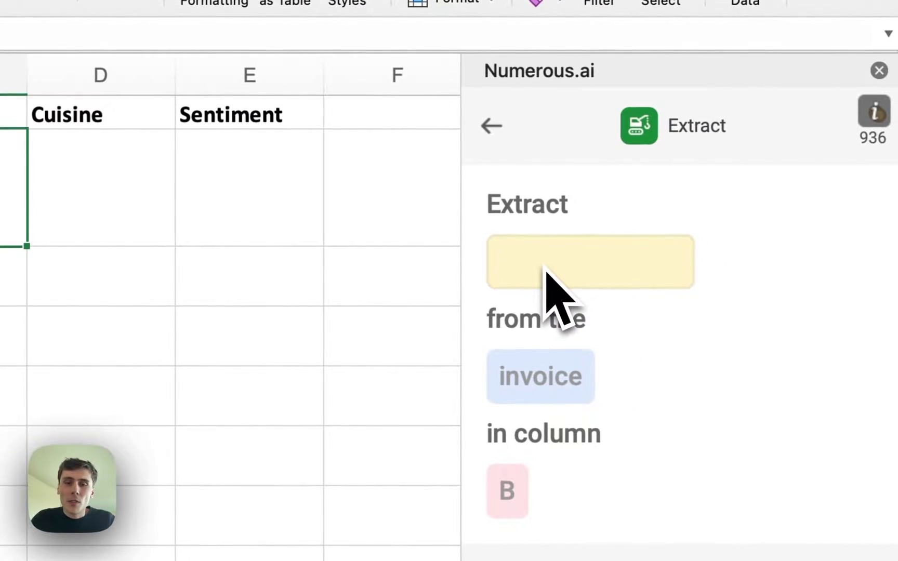
{"action": "type", "text": "the food "}
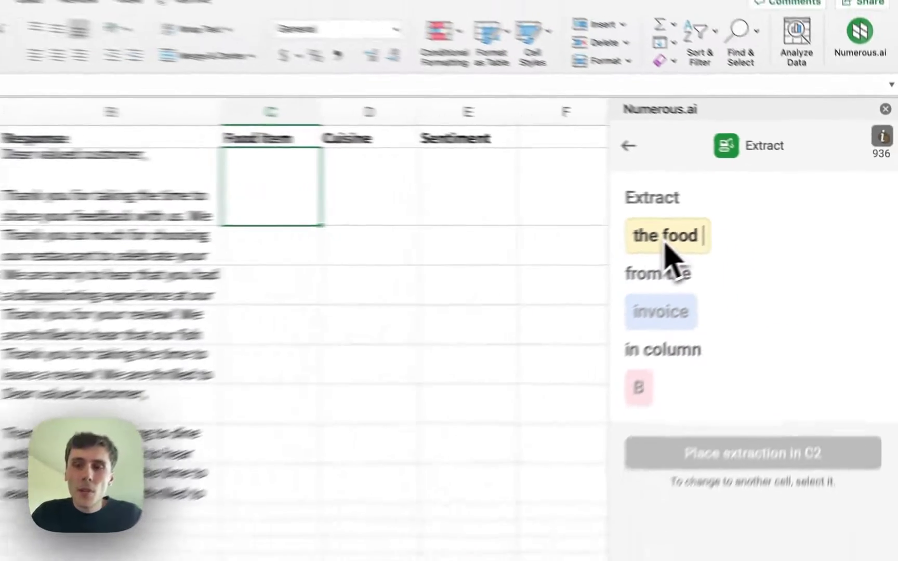
{"action": "type", "text": "item"}
{"action": "key", "text": "Tab"}
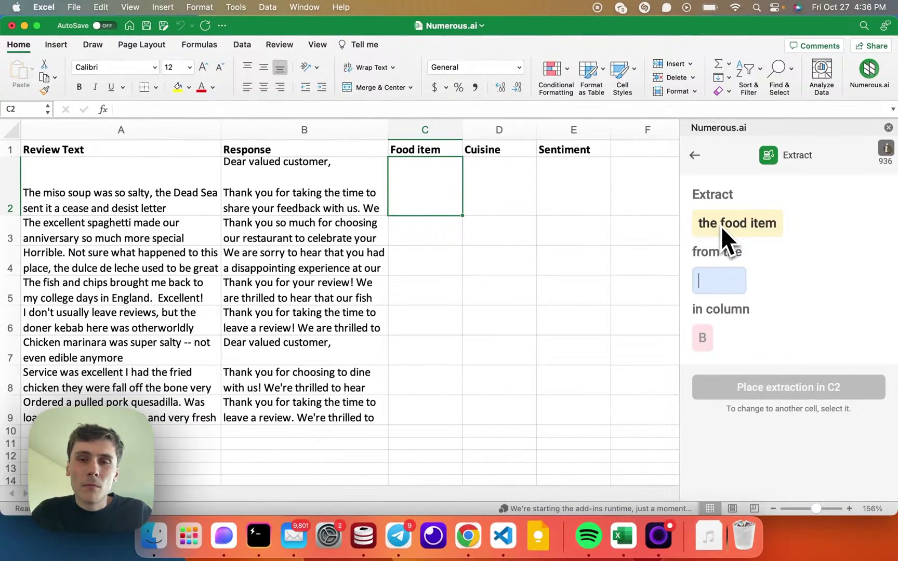
{"action": "type", "text": "restaurant review"}
{"action": "key", "text": "Tab"}
{"action": "type", "text": "A"}
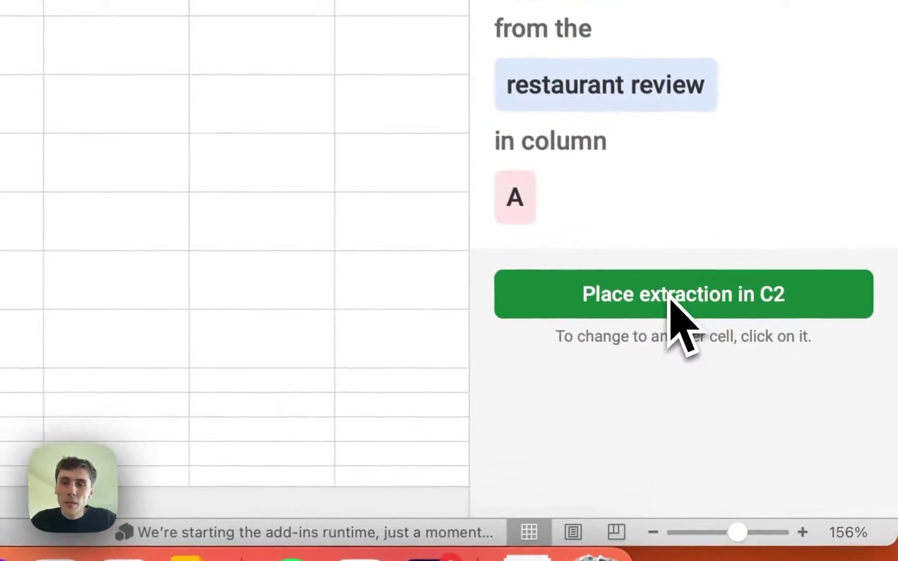
{"action": "left_click", "coordinate": [670, 297]}
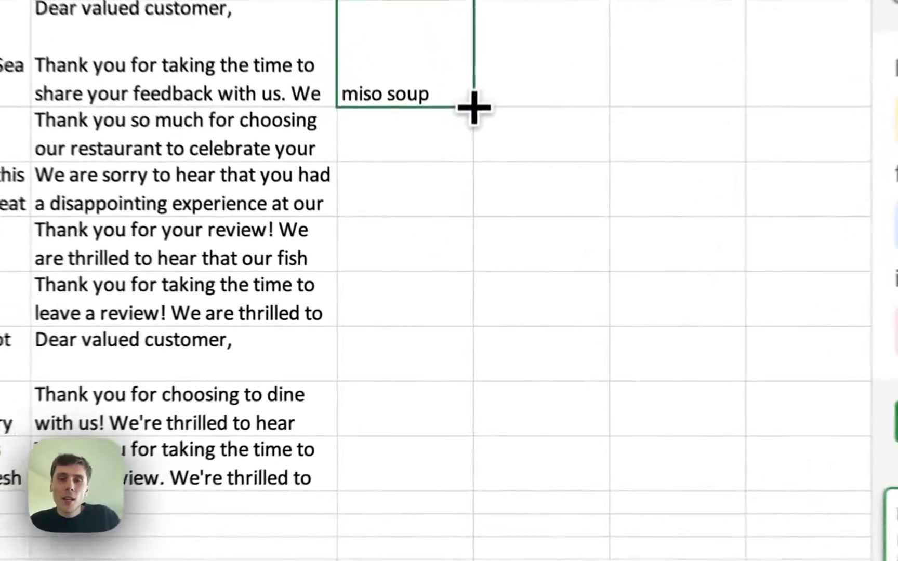
{"action": "left_click_drag", "start_coordinate": [474, 107], "coordinate": [421, 484]}
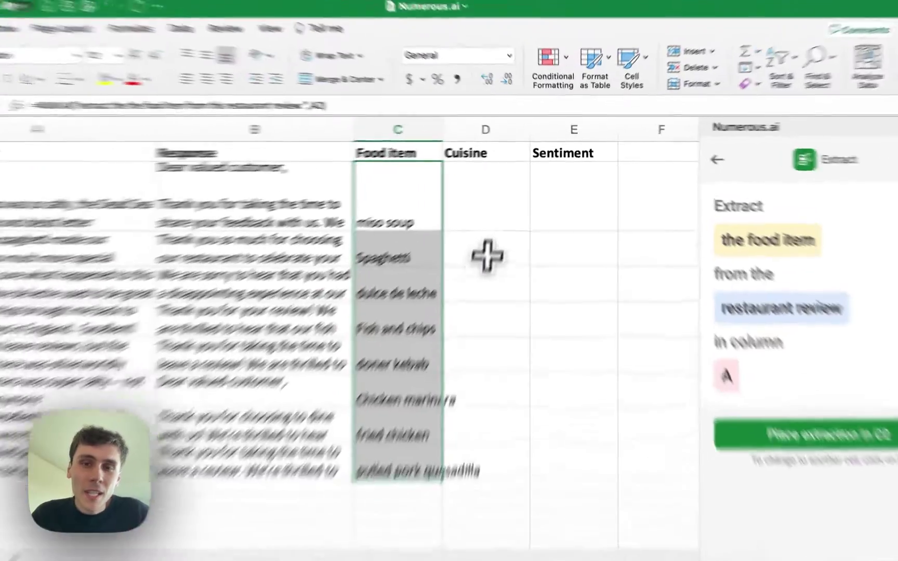
- Get the 'cuisine' of each column C 'food item' into D2, filled down to D9
{"action": "left_click", "coordinate": [514, 196]}
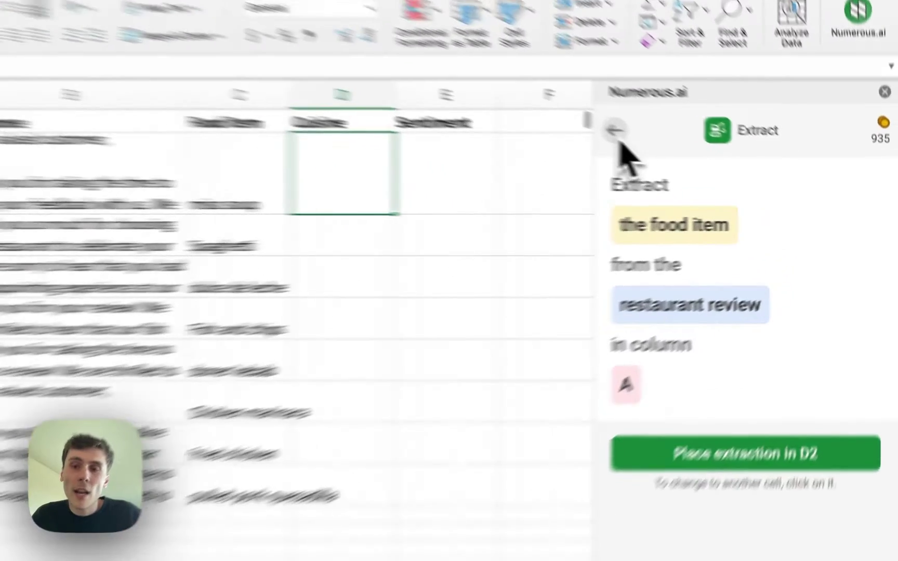
{"action": "left_click", "coordinate": [695, 155]}
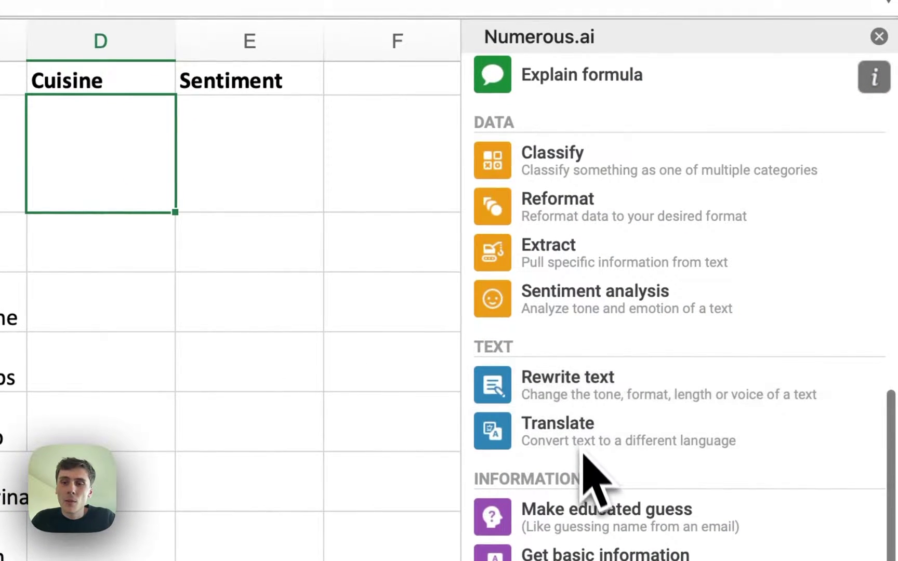
{"action": "left_click", "coordinate": [577, 486]}
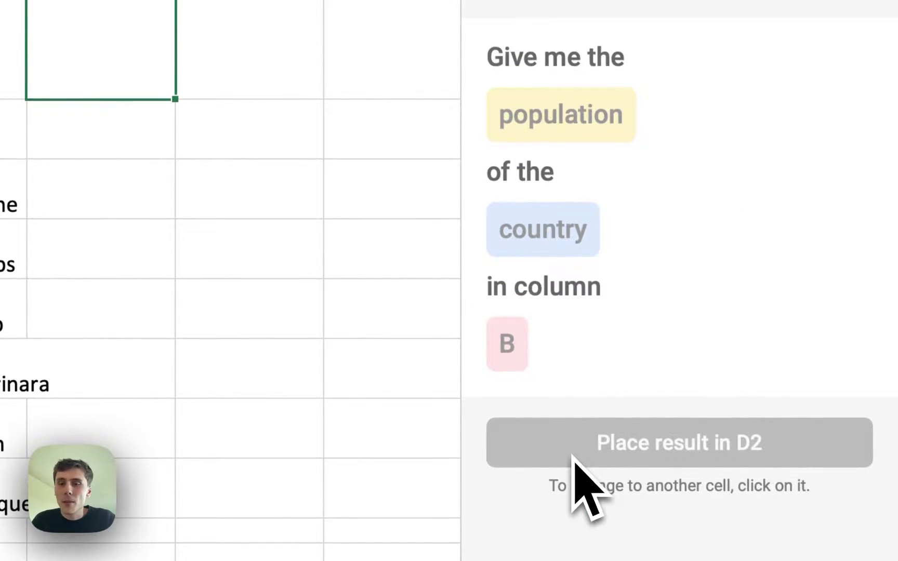
{"action": "left_click", "coordinate": [598, 117]}
{"action": "type", "text": "cuisine"}
{"action": "key", "text": "Tab"}
{"action": "type", "text": "food it"}
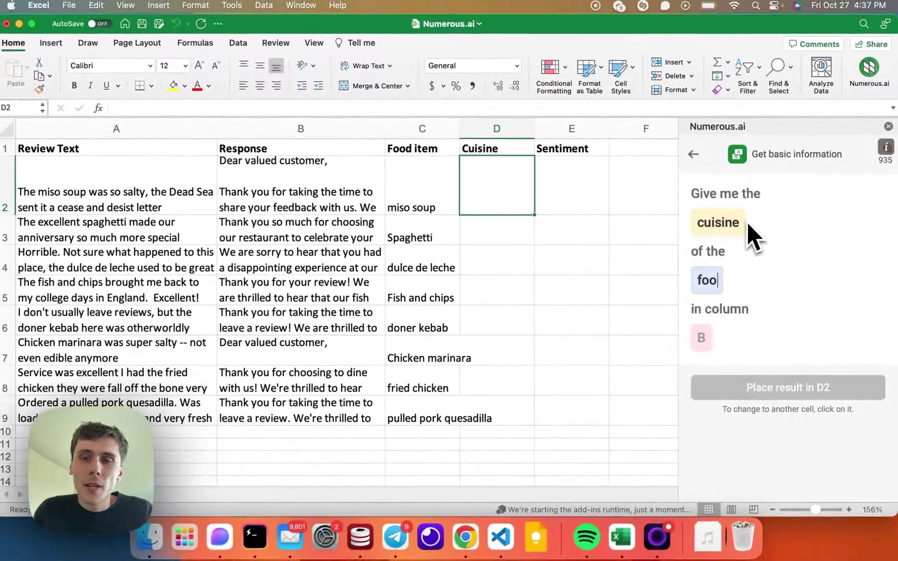
{"action": "type", "text": "em"}
{"action": "key", "text": "Tab"}
{"action": "type", "text": "C"}
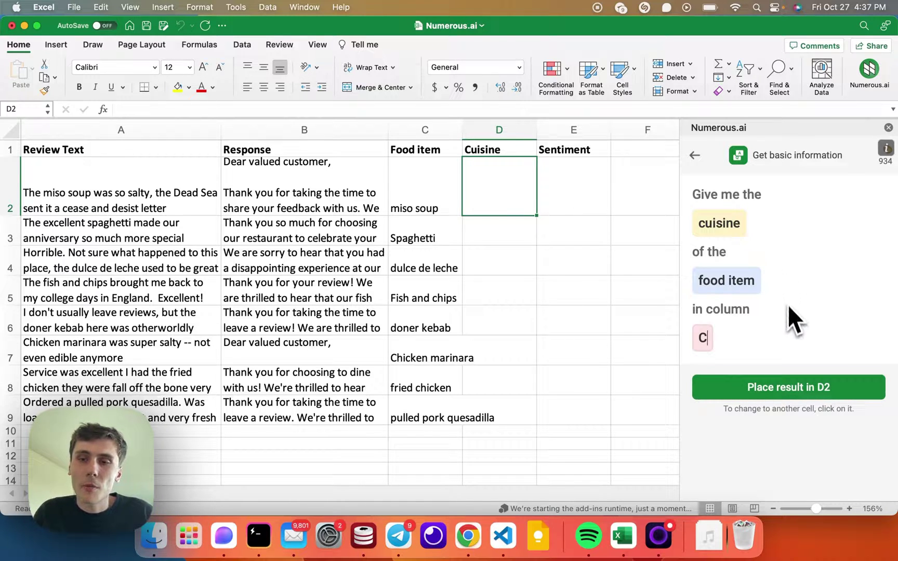
{"action": "left_click", "coordinate": [771, 388]}
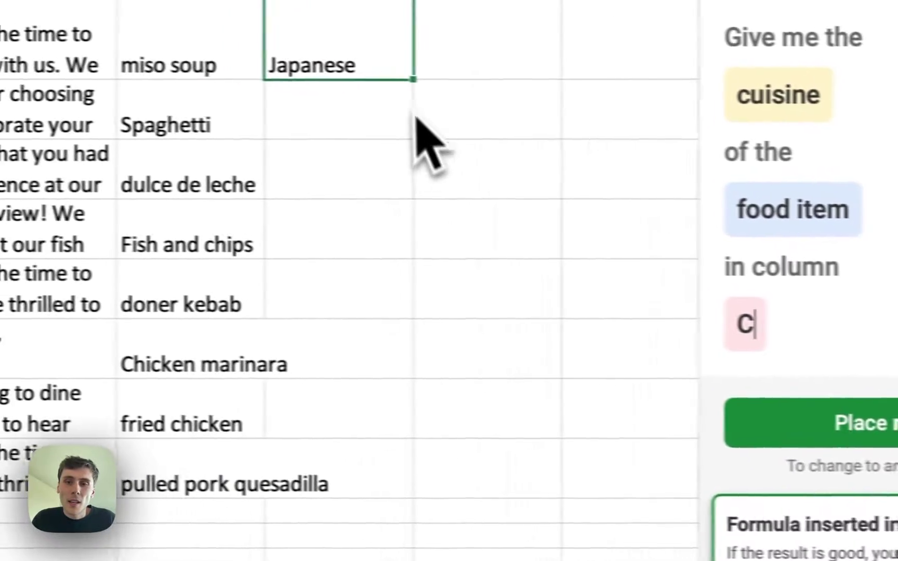
{"action": "left_click_drag", "start_coordinate": [450, 81], "coordinate": [416, 492]}
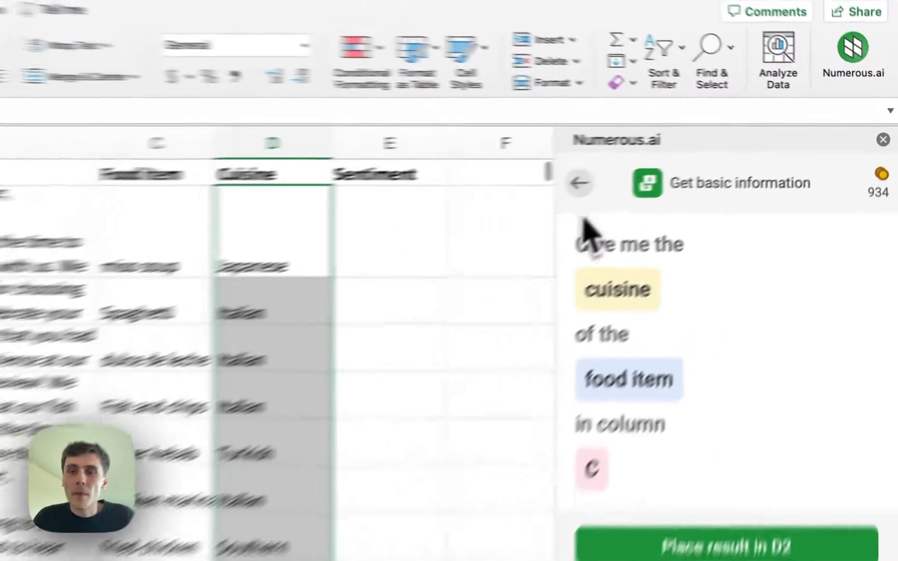
- Set up a Classify form for column A 'restaurant review' based on 'sentiment'
{"action": "left_click", "coordinate": [694, 155]}
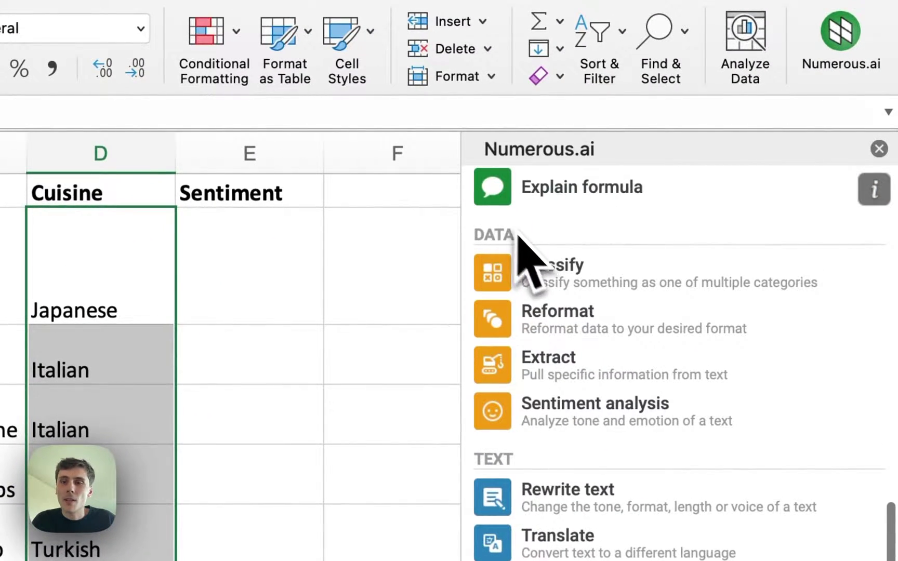
{"action": "left_click", "coordinate": [560, 279]}
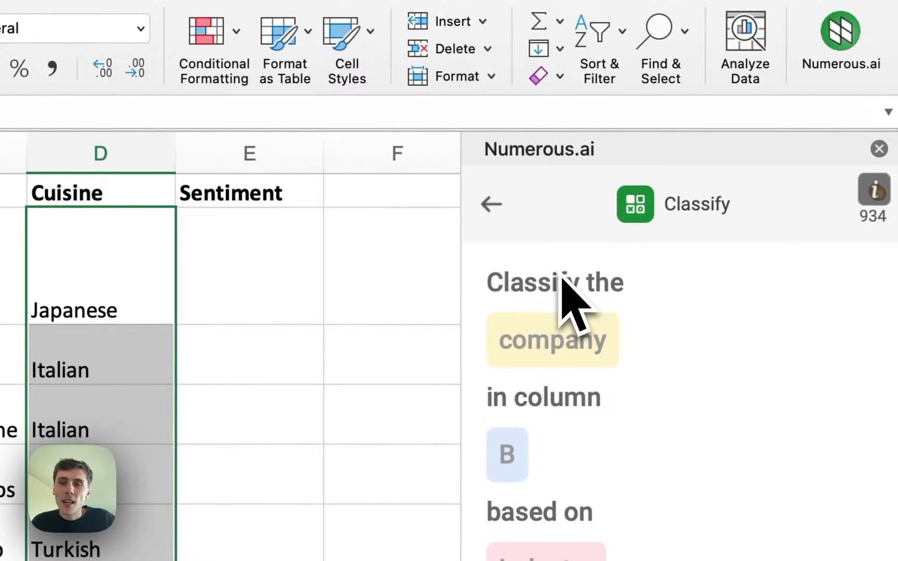
{"action": "left_click", "coordinate": [573, 352]}
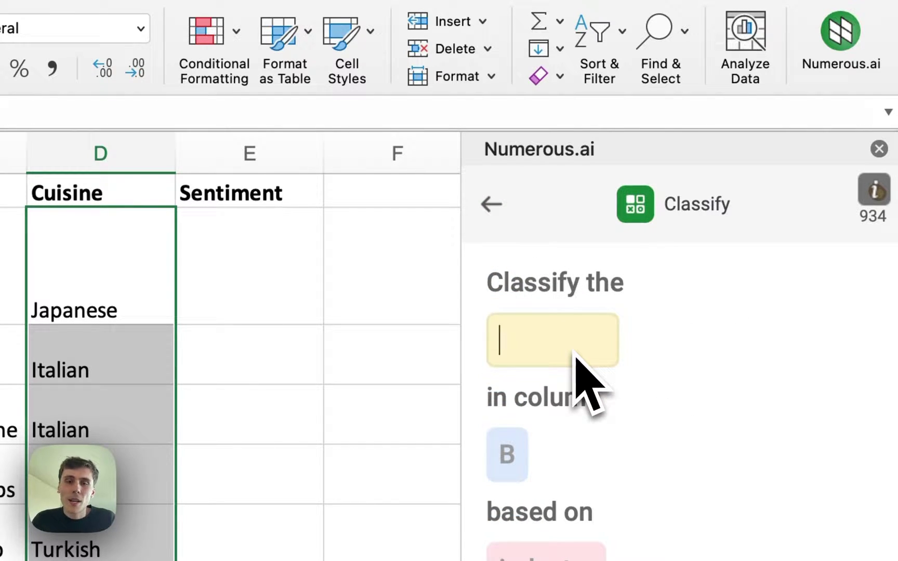
{"action": "type", "text": "restaurant re"}
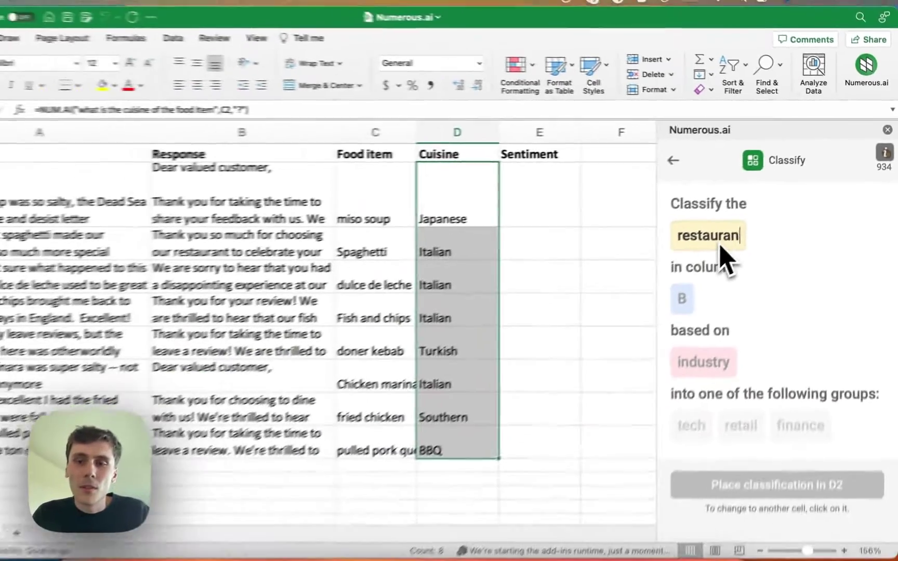
{"action": "type", "text": "view"}
{"action": "key", "text": "Tab"}
{"action": "type", "text": "A"}
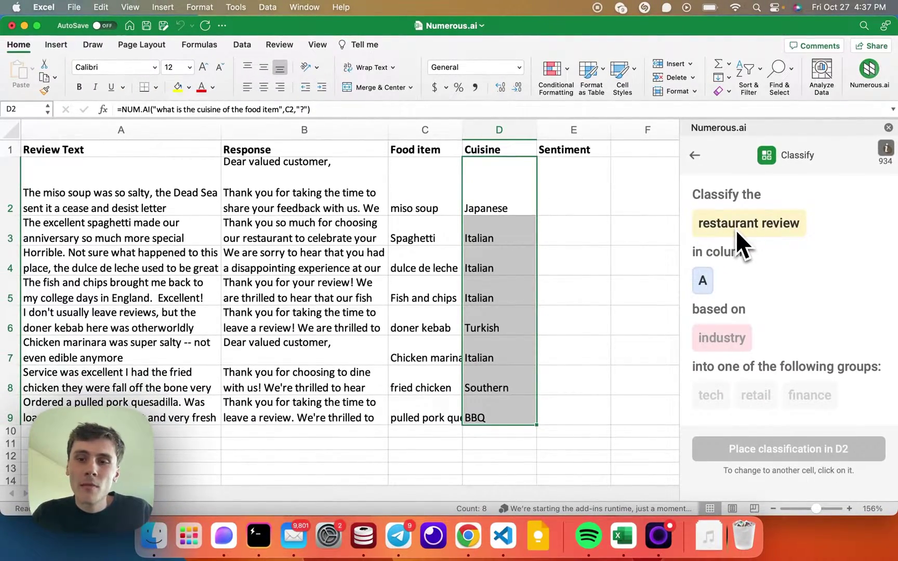
{"action": "key", "text": "Tab"}
{"action": "type", "text": "se"}
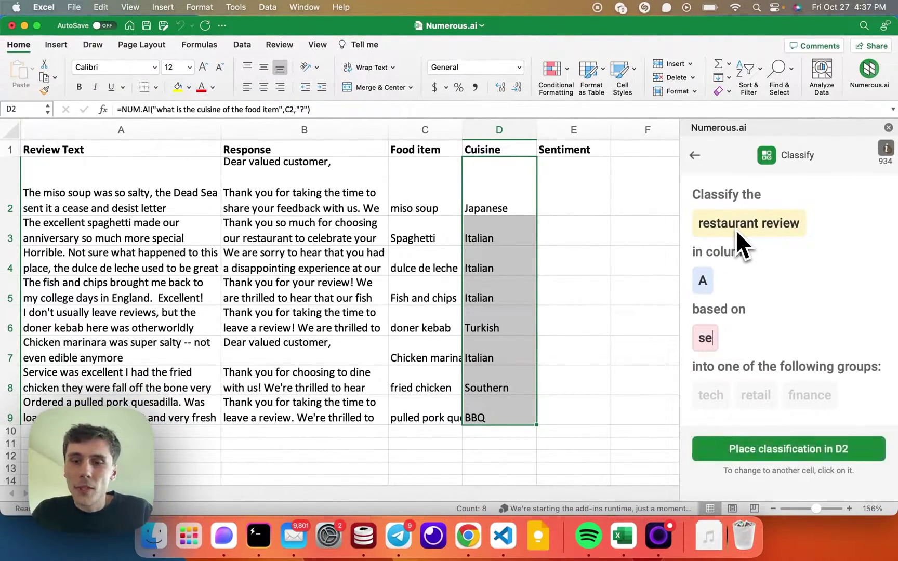
{"action": "type", "text": "ntiment"}
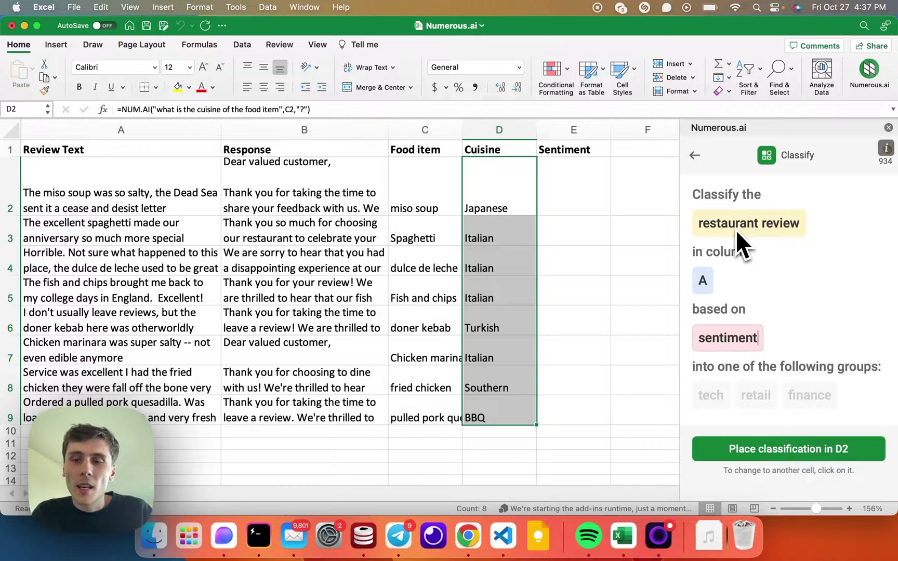
- Add Positive and Negative as the classification groups
{"action": "key", "text": "Tab"}
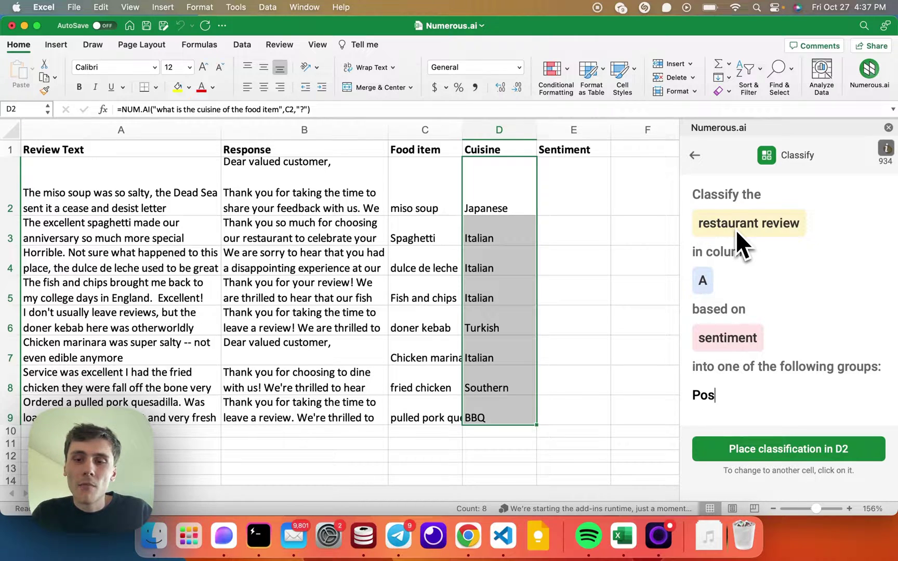
{"action": "type", "text": "Positive"}
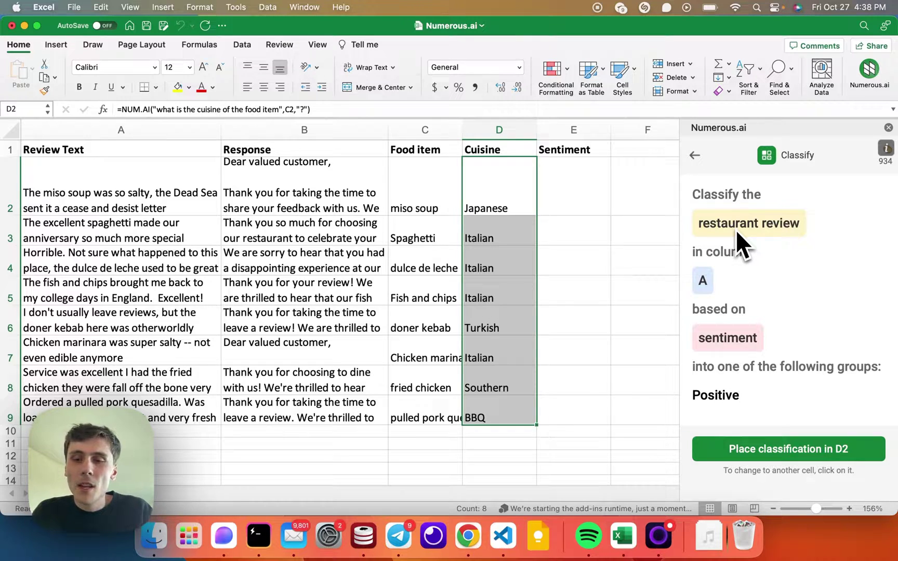
{"action": "key", "text": "Return"}
{"action": "type", "text": "Negative"}
{"action": "key", "text": "Return"}
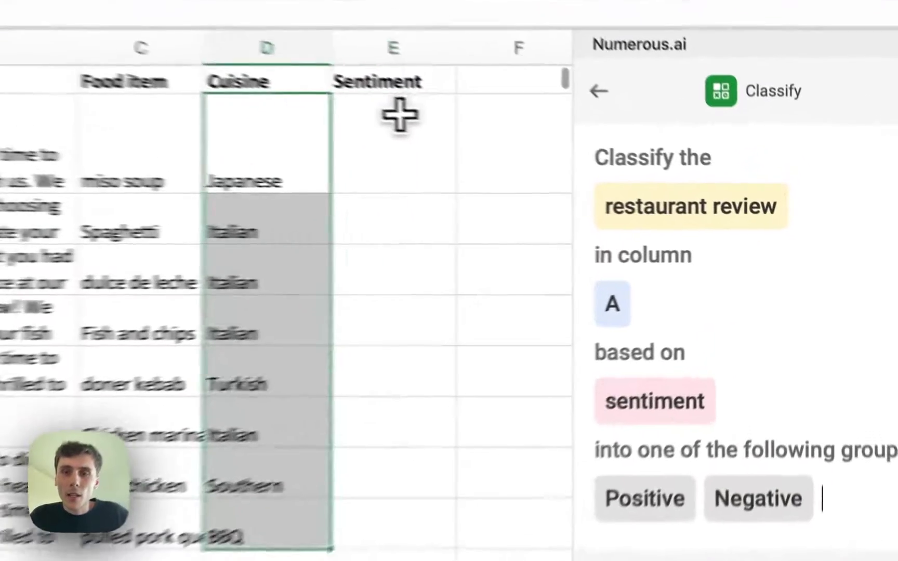
- Place the sentiment classification formula in E2 and fill it down to E9
{"action": "left_click", "coordinate": [400, 115]}
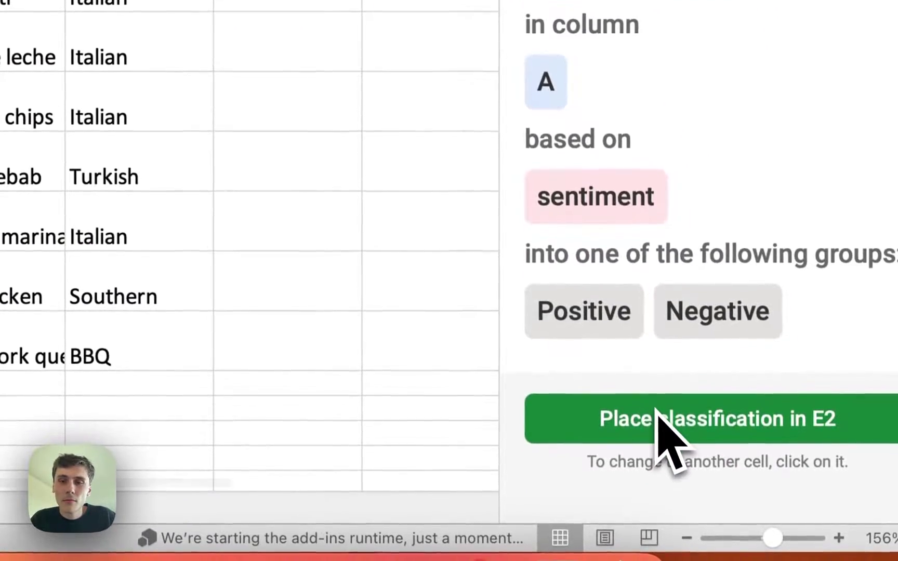
{"action": "left_click", "coordinate": [656, 410]}
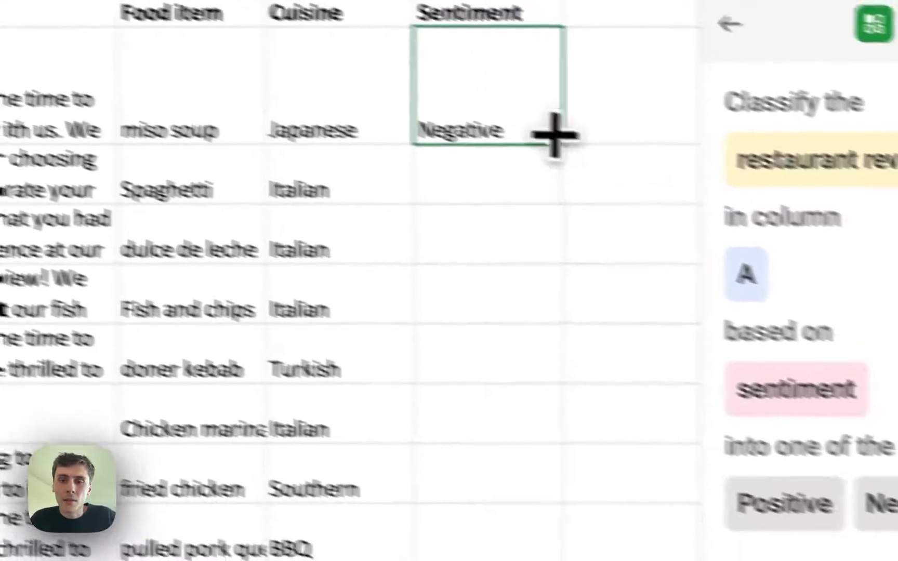
{"action": "left_click_drag", "start_coordinate": [361, 0], "coordinate": [362, 0]}
{"action": "left_click_drag", "start_coordinate": [468, 151], "coordinate": [463, 539]}
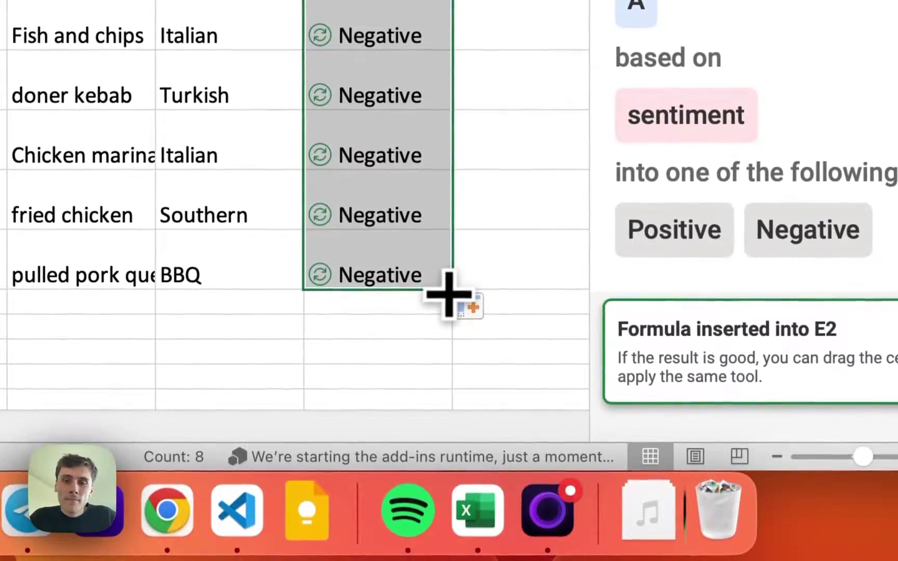